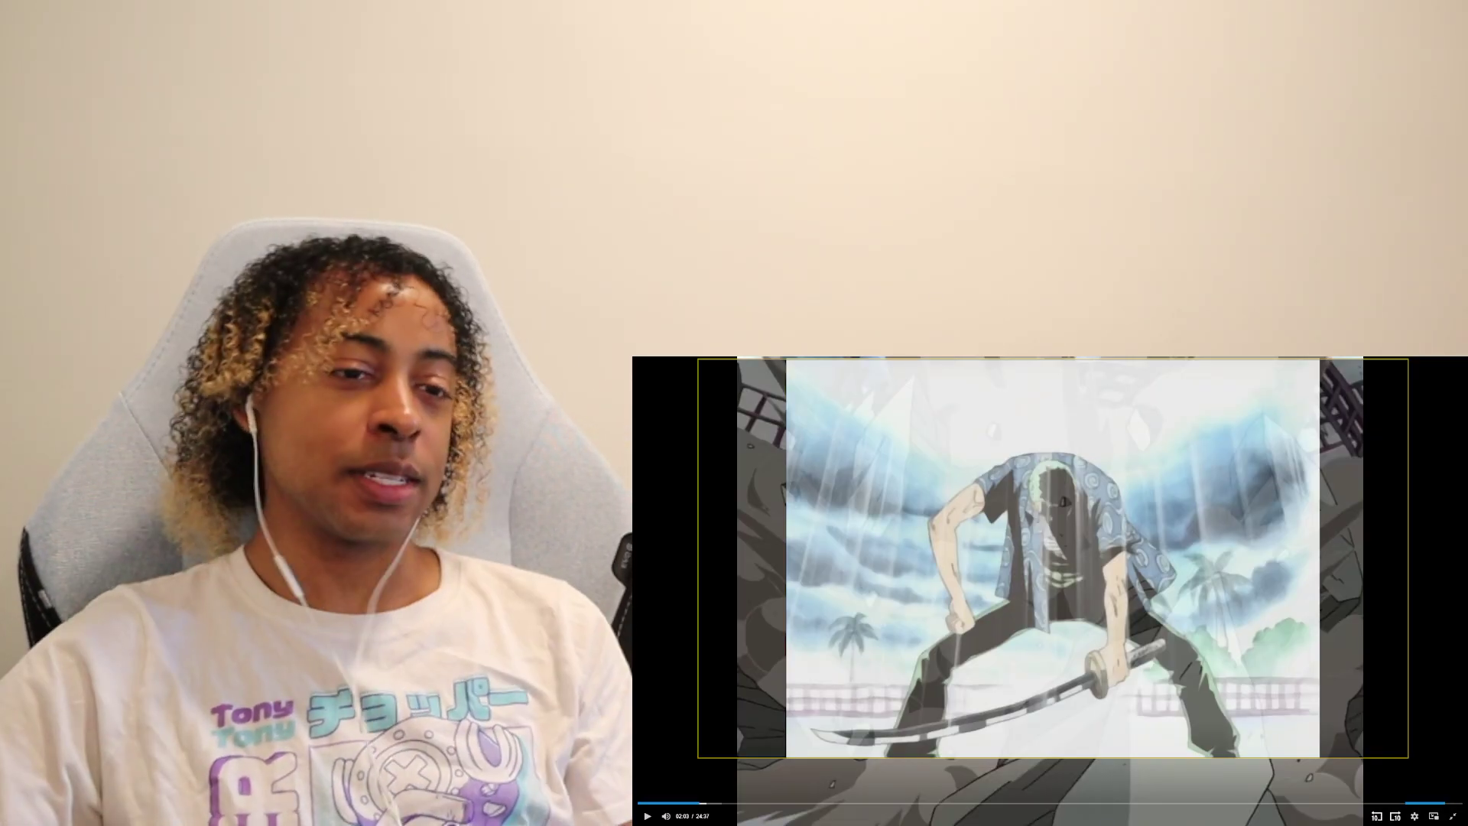
key("space")
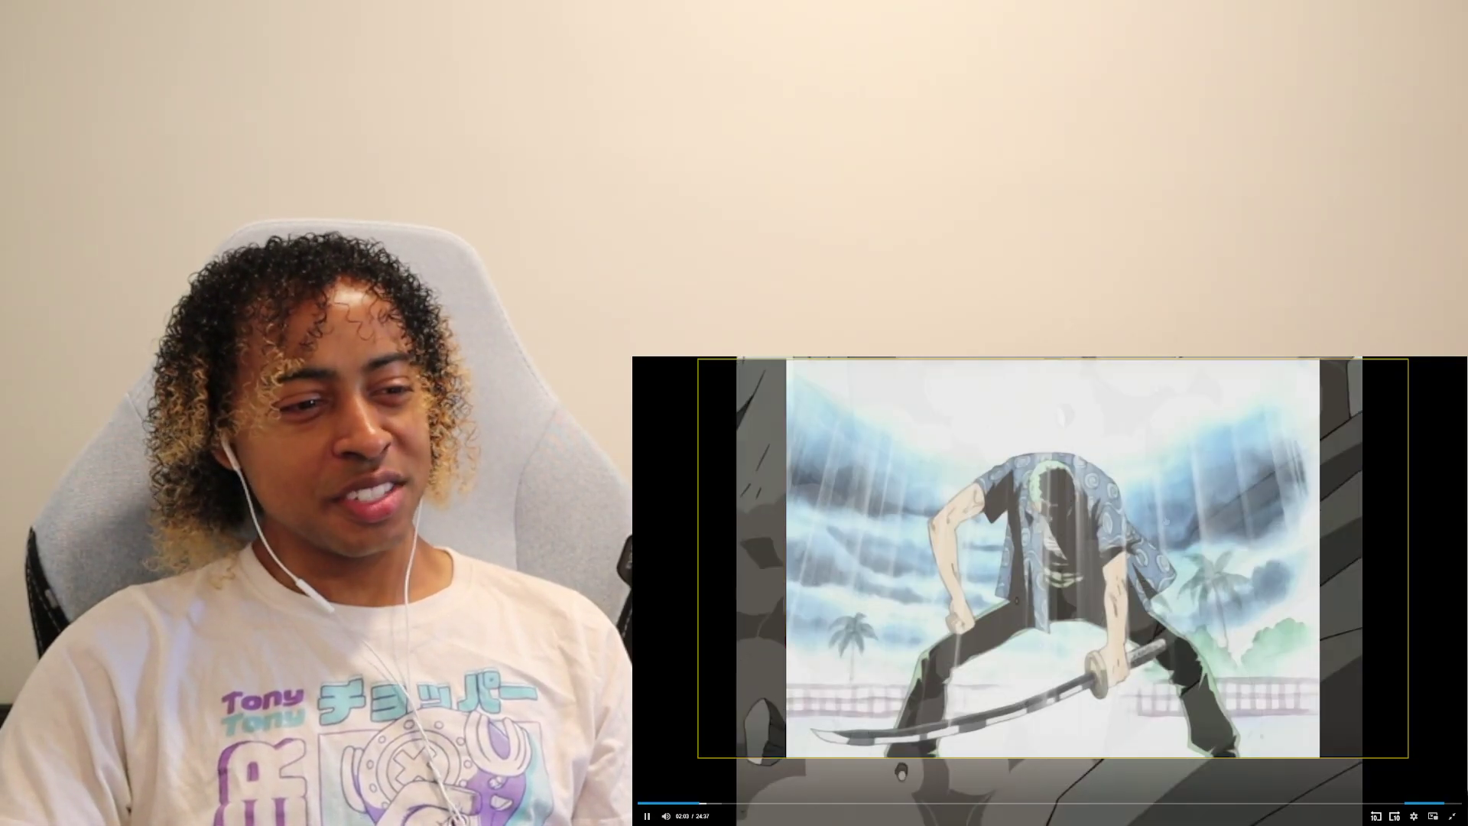